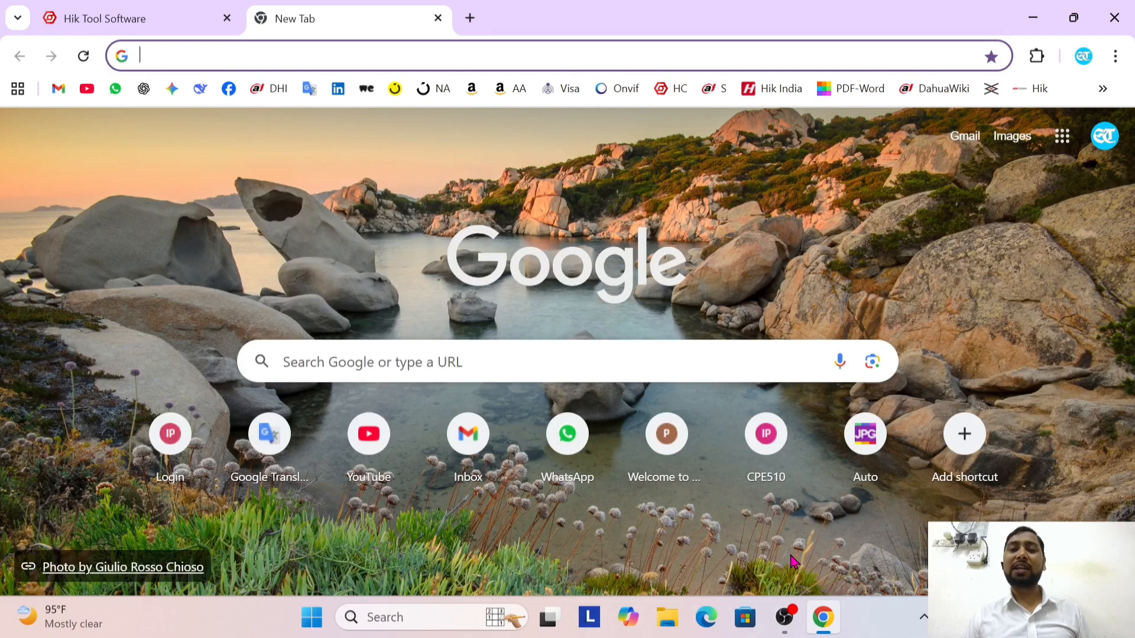
Search the web for "hikvision storage calculator" and bring up Hikvision's Storage and Network Calculator
{"action": "left_click", "coordinate": [263, 55]}
{"action": "type", "text": "h"}
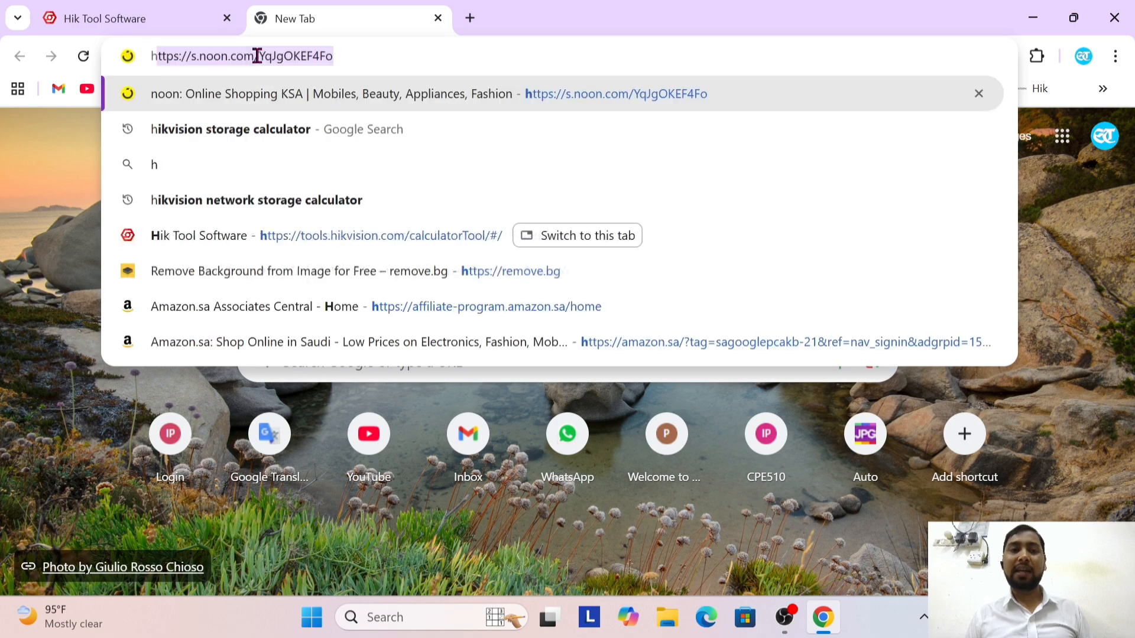
{"action": "type", "text": "ik"}
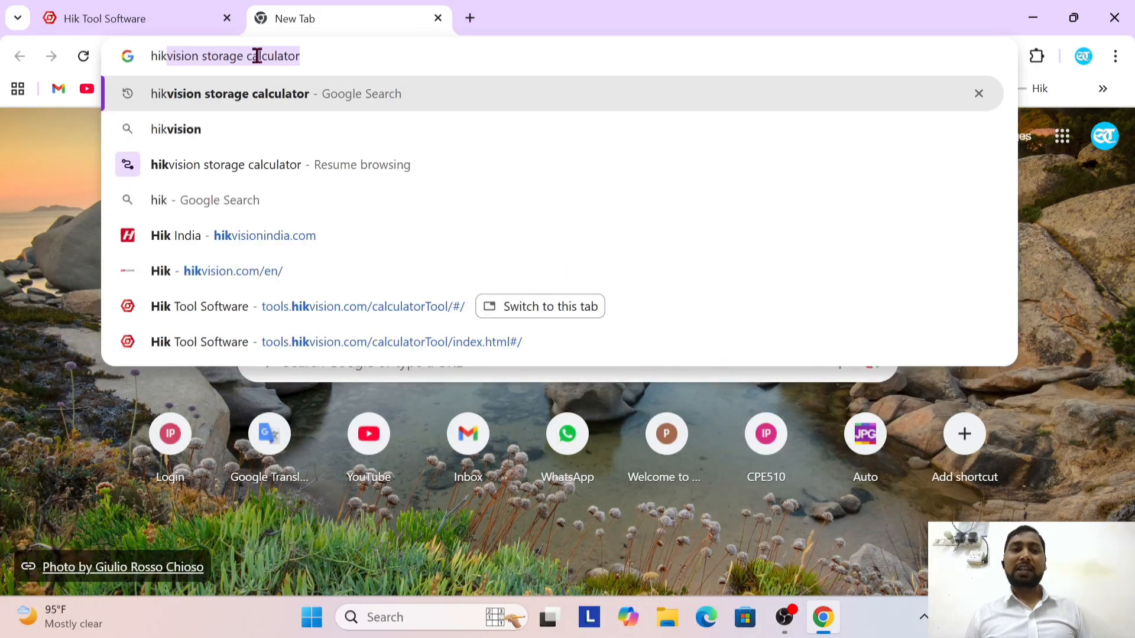
{"action": "left_click", "coordinate": [220, 100]}
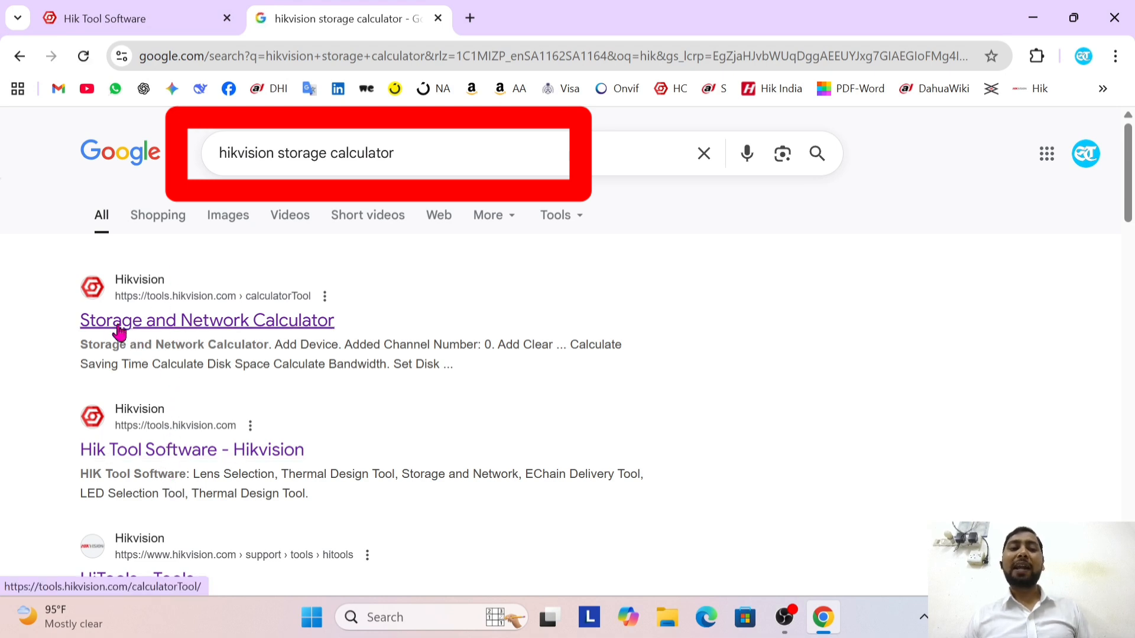
{"action": "left_click", "coordinate": [162, 332]}
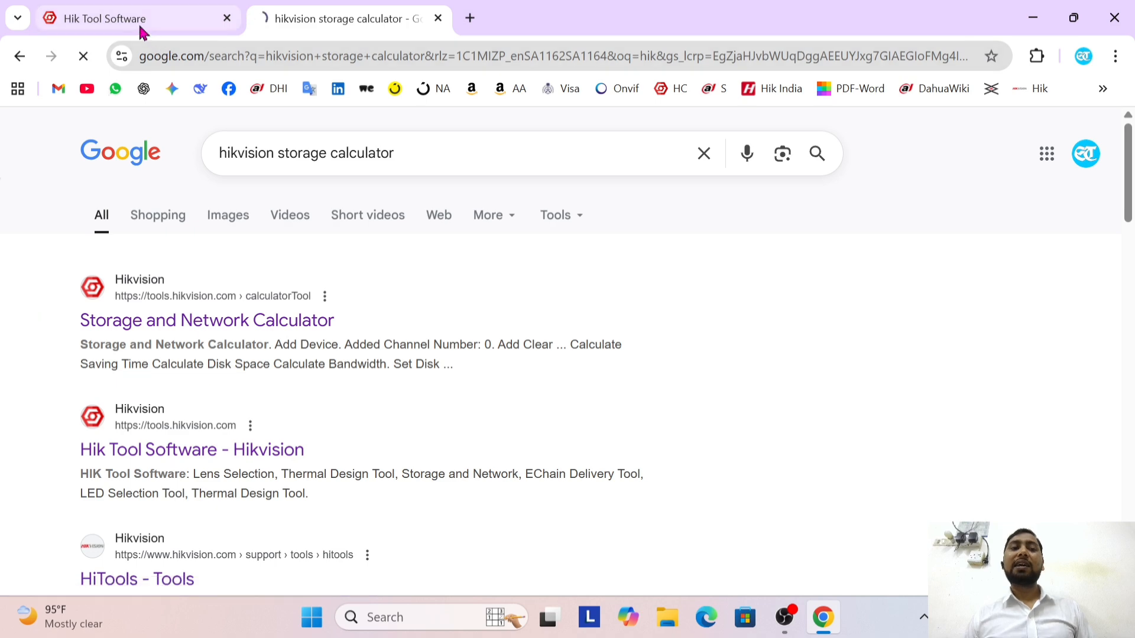
{"action": "left_click", "coordinate": [142, 29]}
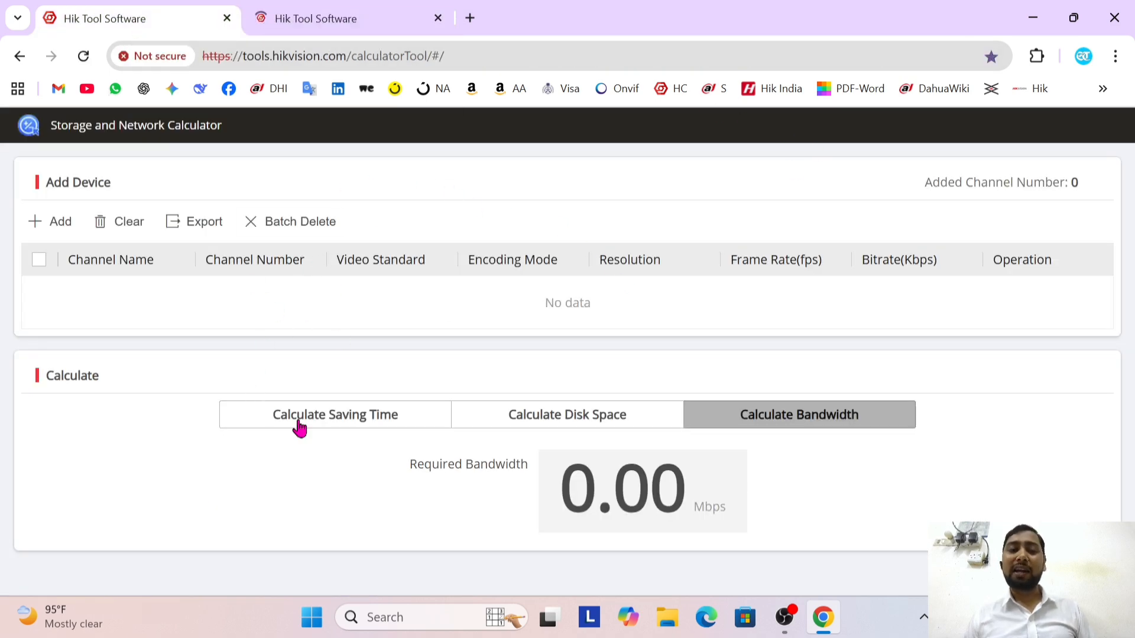
Add a channel entry with channel number 16 and the PAL video standard
{"action": "left_click", "coordinate": [60, 230]}
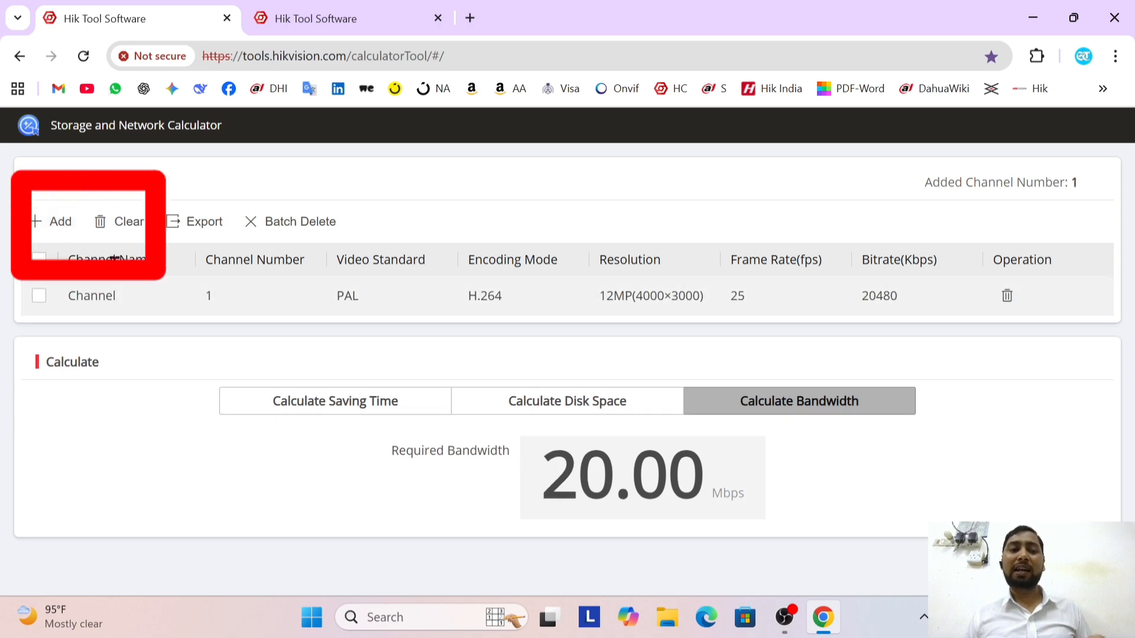
{"action": "left_click", "coordinate": [120, 298]}
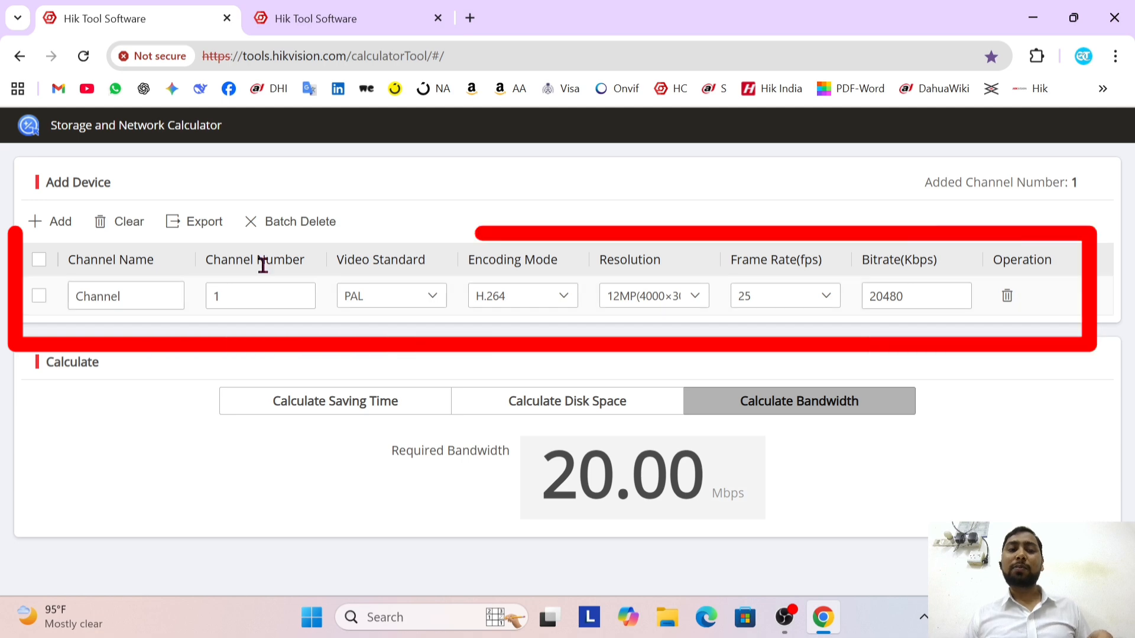
{"action": "left_click", "coordinate": [241, 294]}
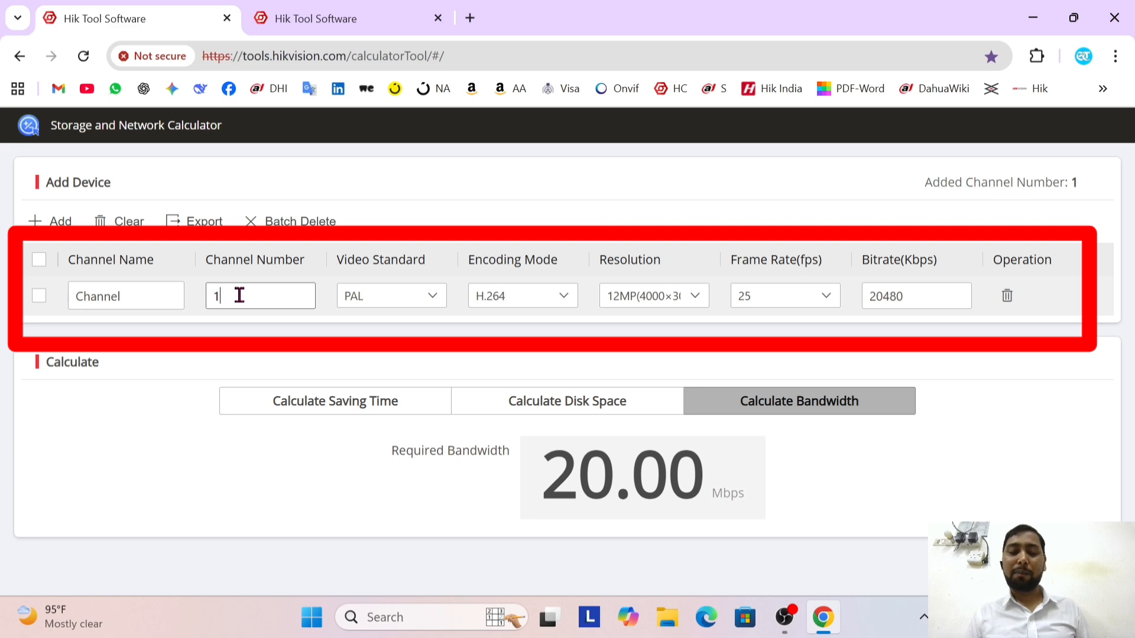
{"action": "type", "text": "6"}
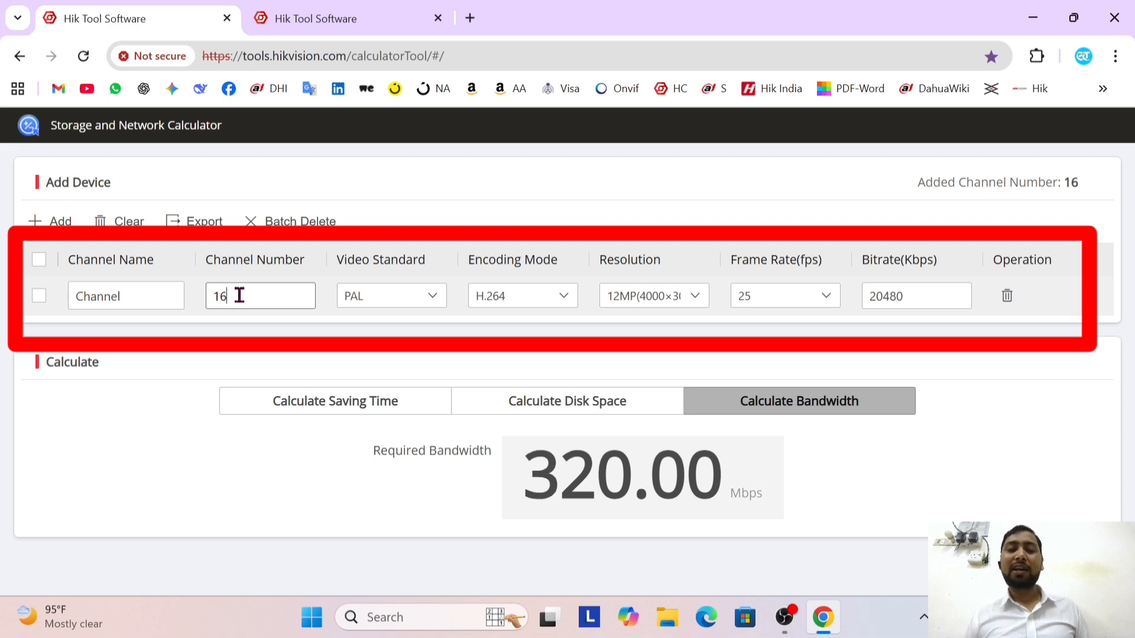
{"action": "left_click", "coordinate": [432, 295]}
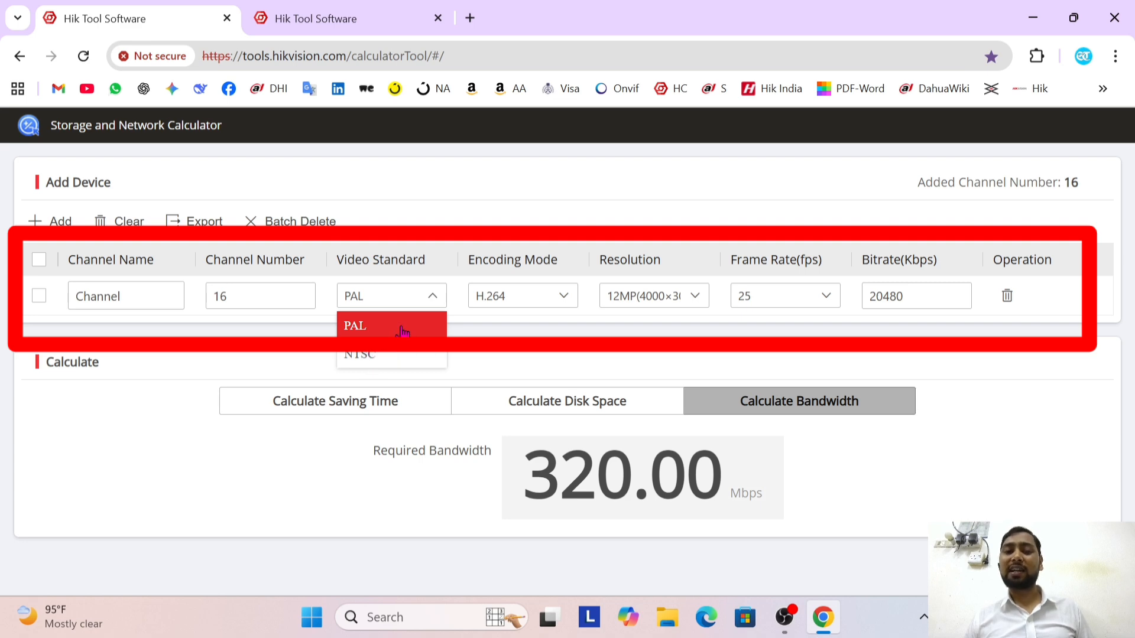
{"action": "left_click", "coordinate": [372, 330]}
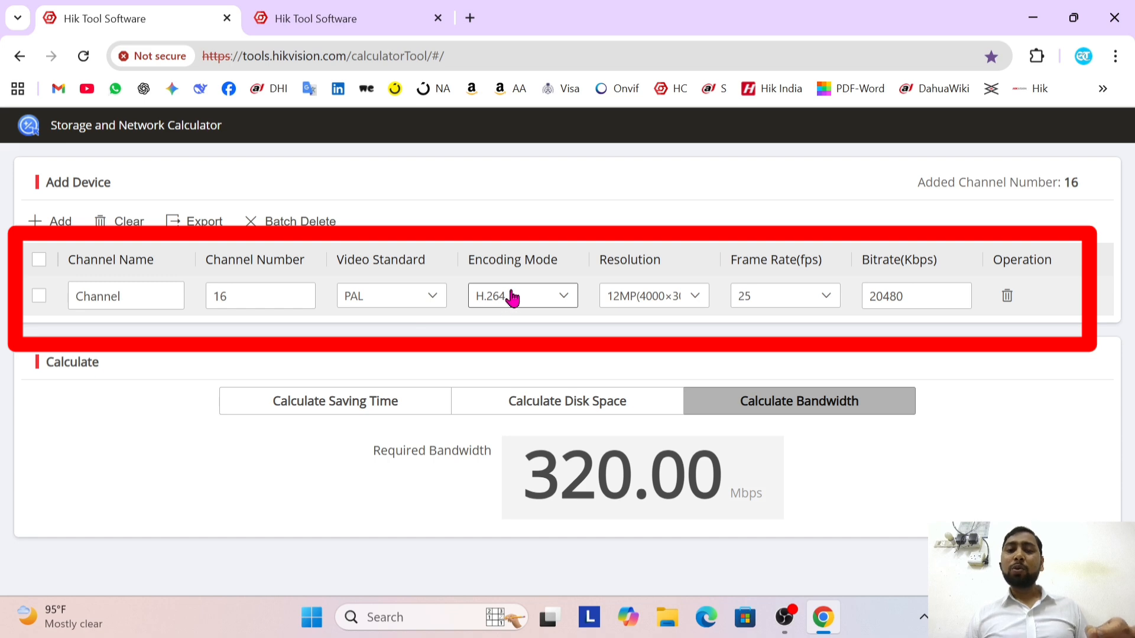
Set the 16-channel entry's encoding mode to H.265 and its resolution to 1080P(1920×1080)
{"action": "left_click", "coordinate": [563, 298]}
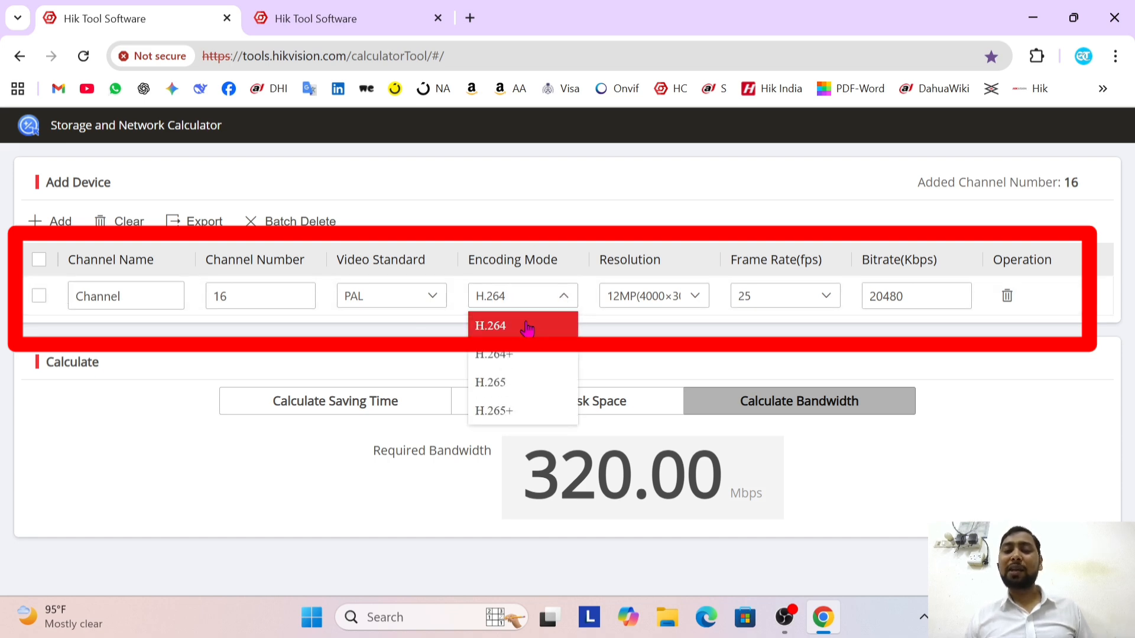
{"action": "left_click", "coordinate": [499, 387]}
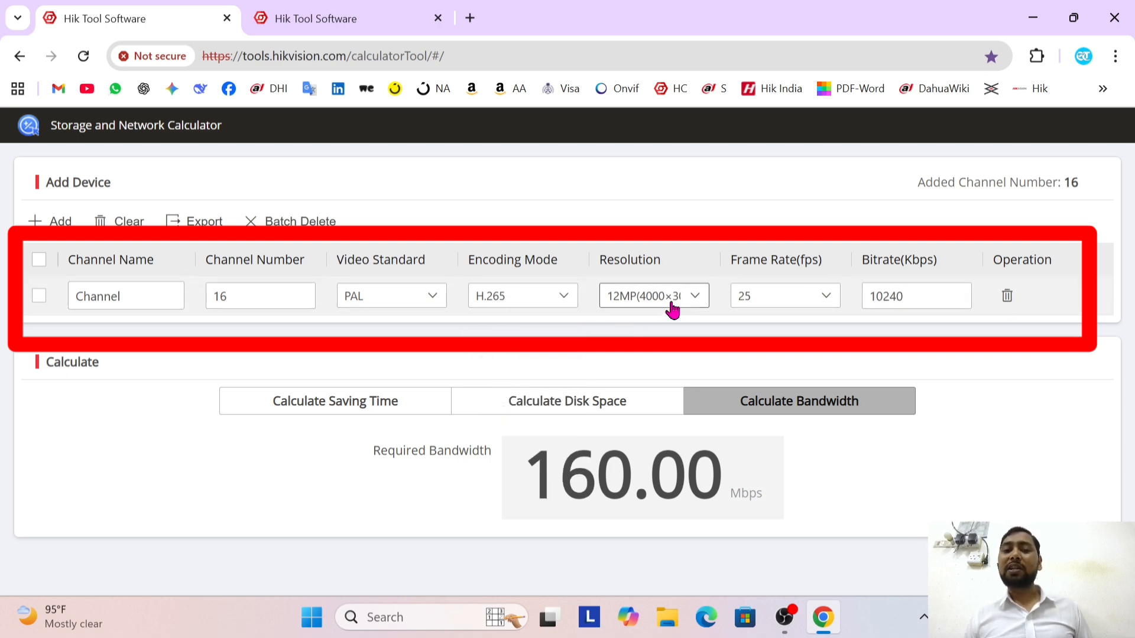
{"action": "left_click", "coordinate": [695, 302]}
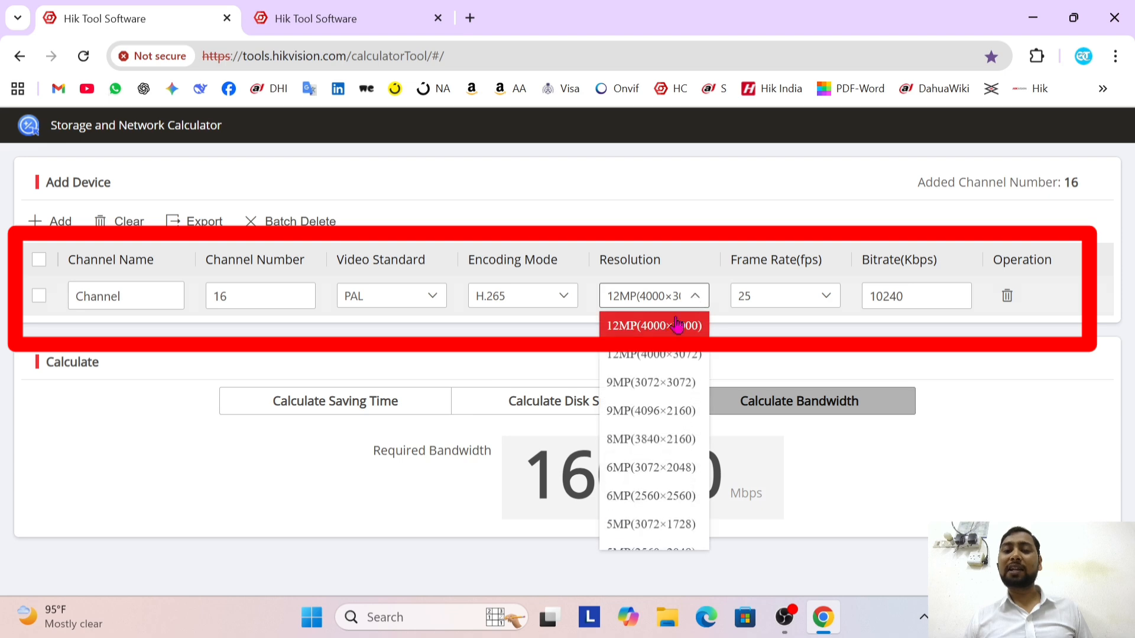
{"action": "scroll", "coordinate": [656, 375], "scroll_direction": "down", "scroll_amount": 2}
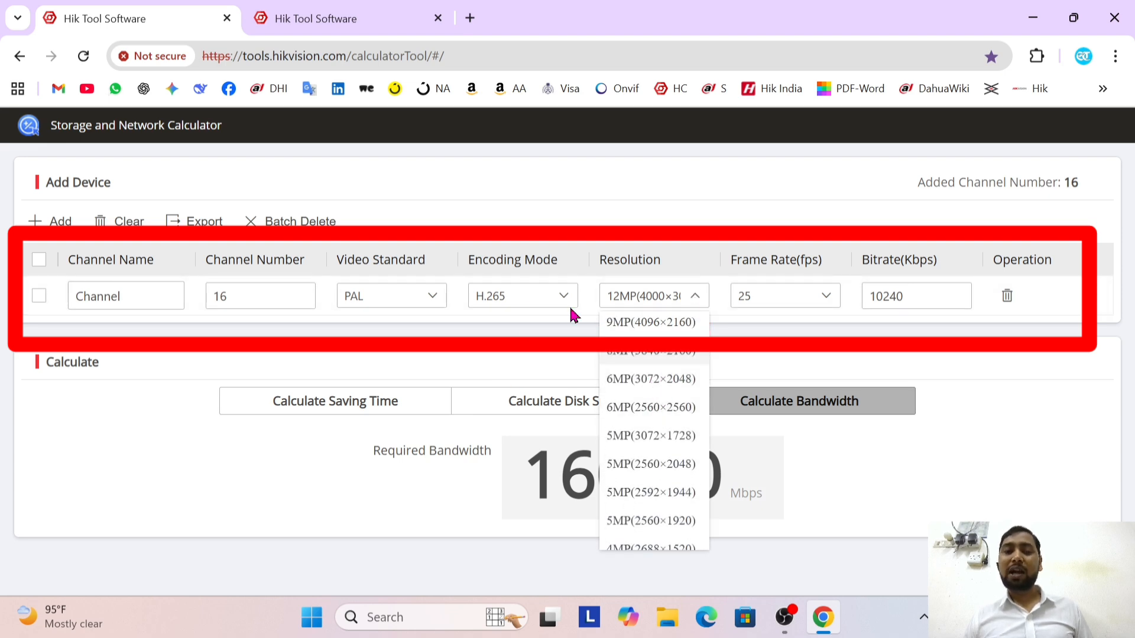
{"action": "scroll", "coordinate": [658, 455], "scroll_direction": "down", "scroll_amount": 3}
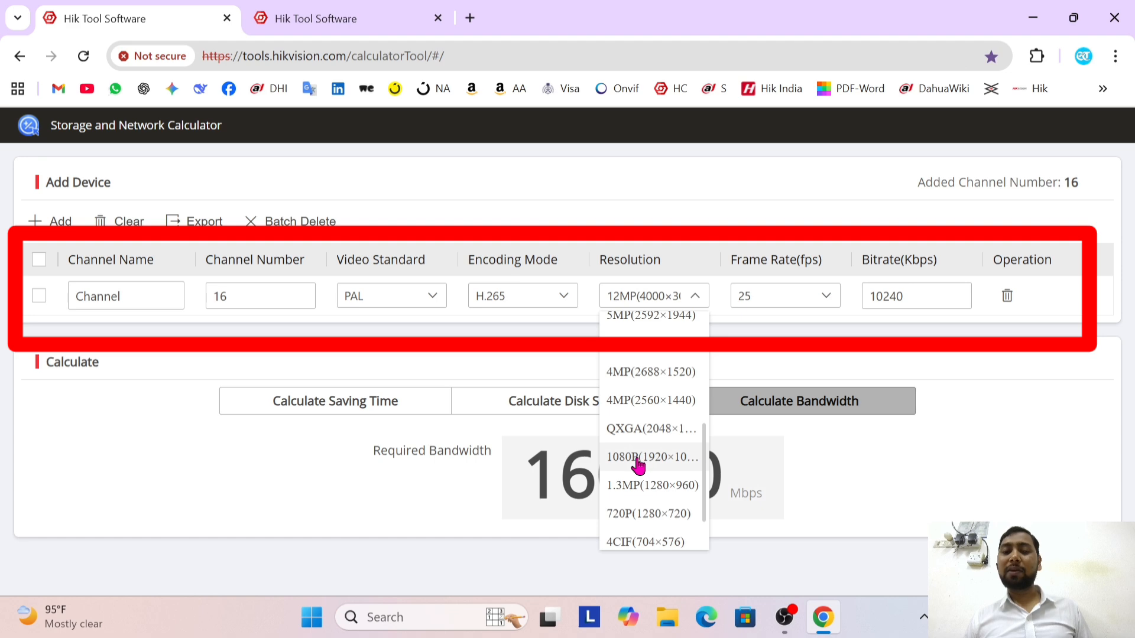
{"action": "left_click", "coordinate": [653, 458]}
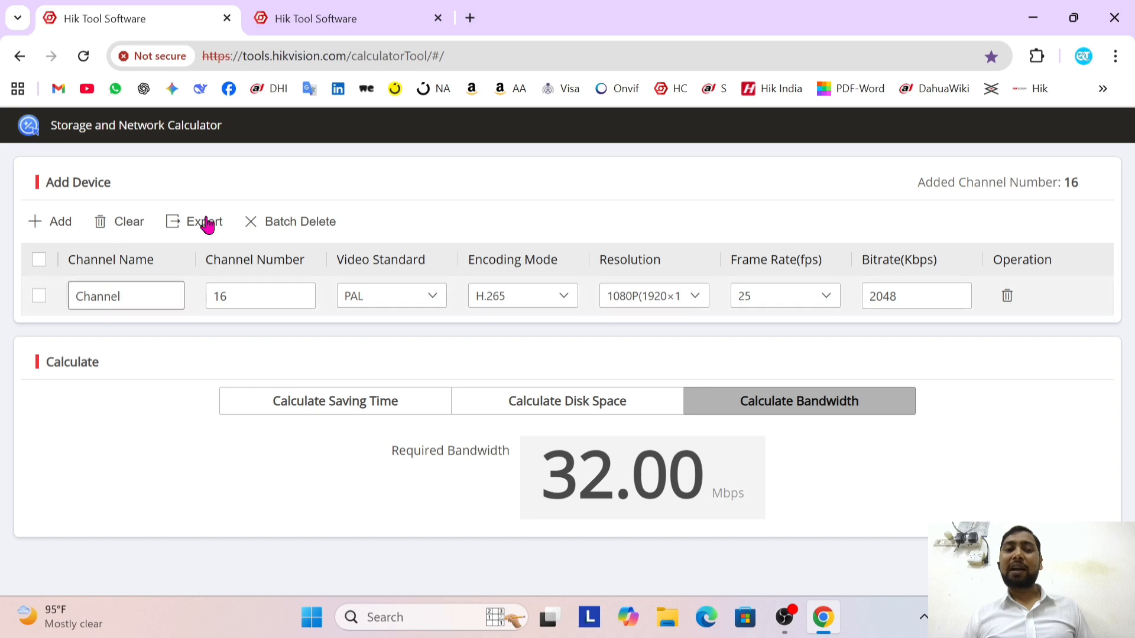
Add a second channel entry and set its channel number to 4
{"action": "left_click", "coordinate": [51, 224]}
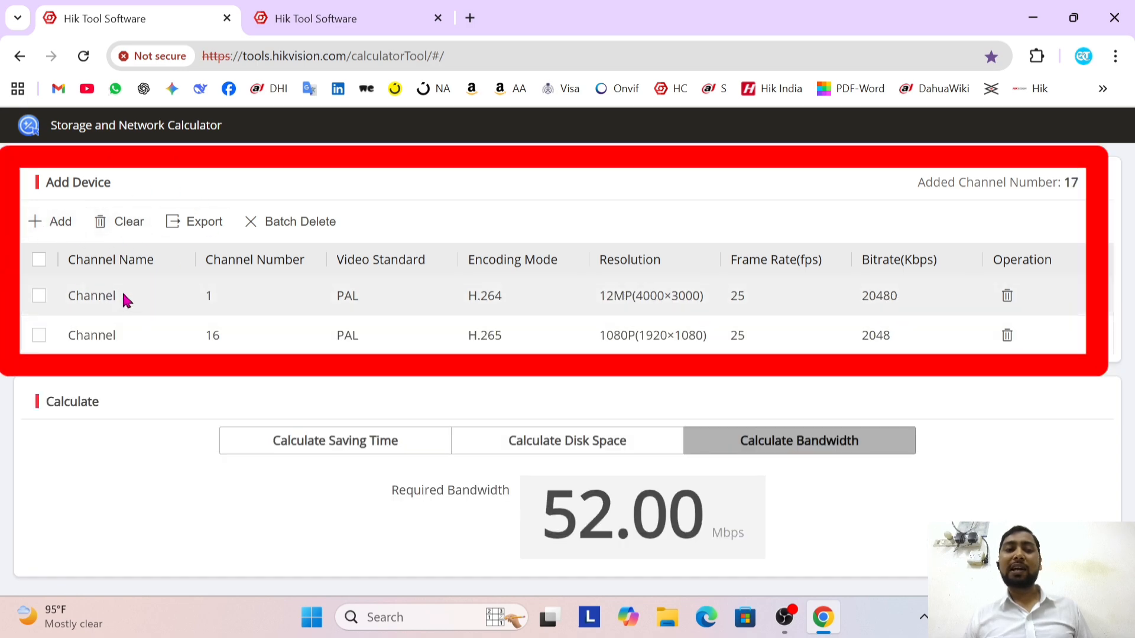
{"action": "double_click", "coordinate": [202, 306]}
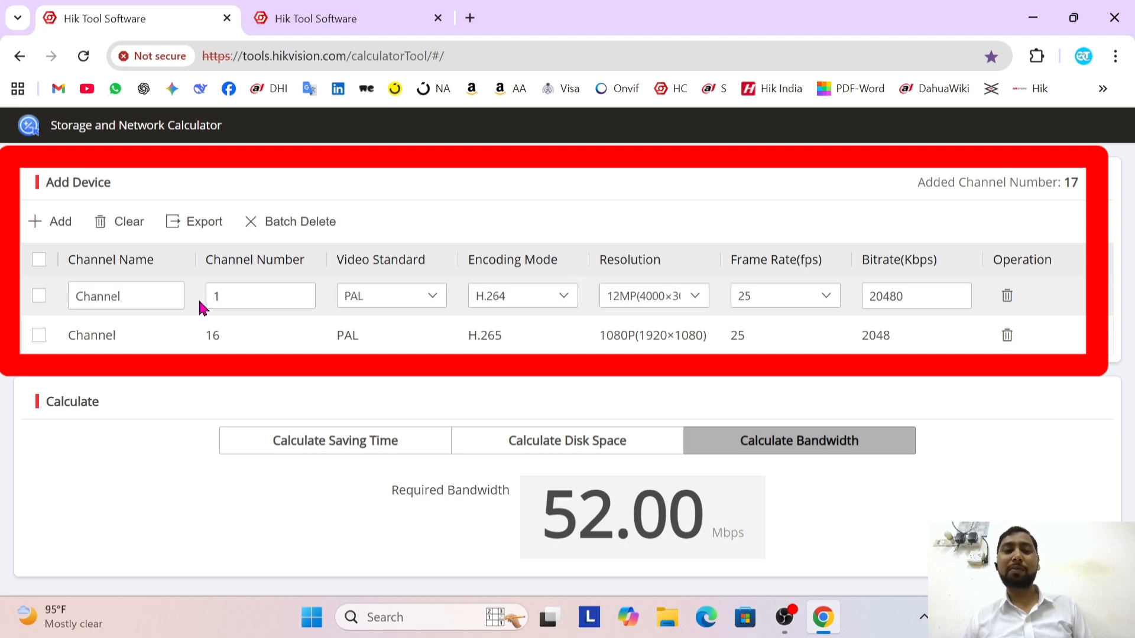
{"action": "double_click", "coordinate": [212, 296]}
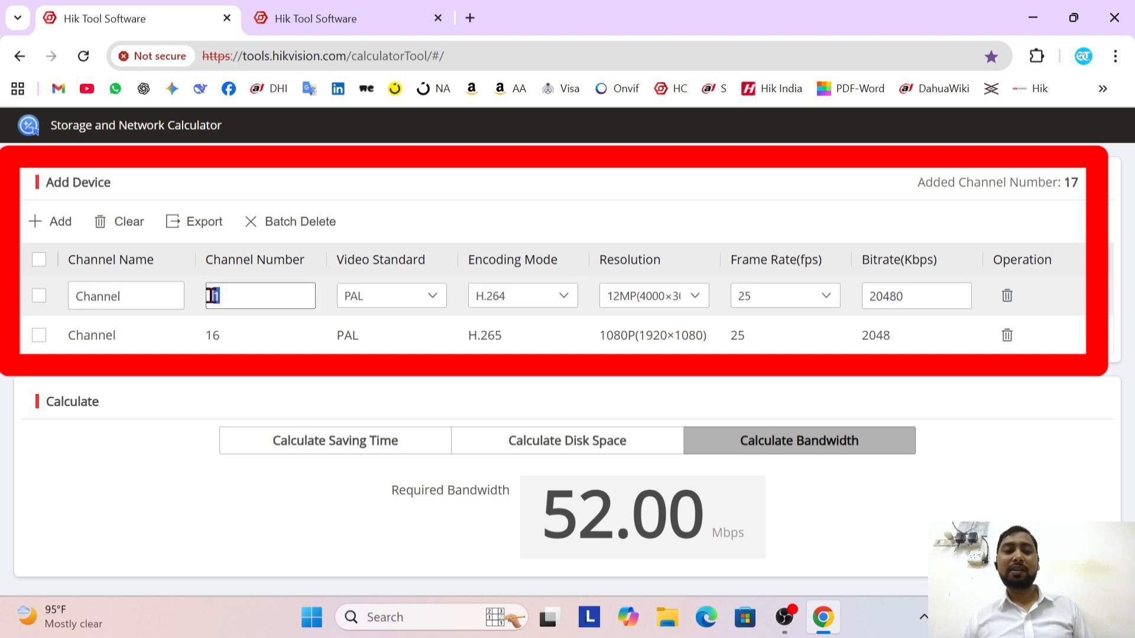
{"action": "type", "text": "4"}
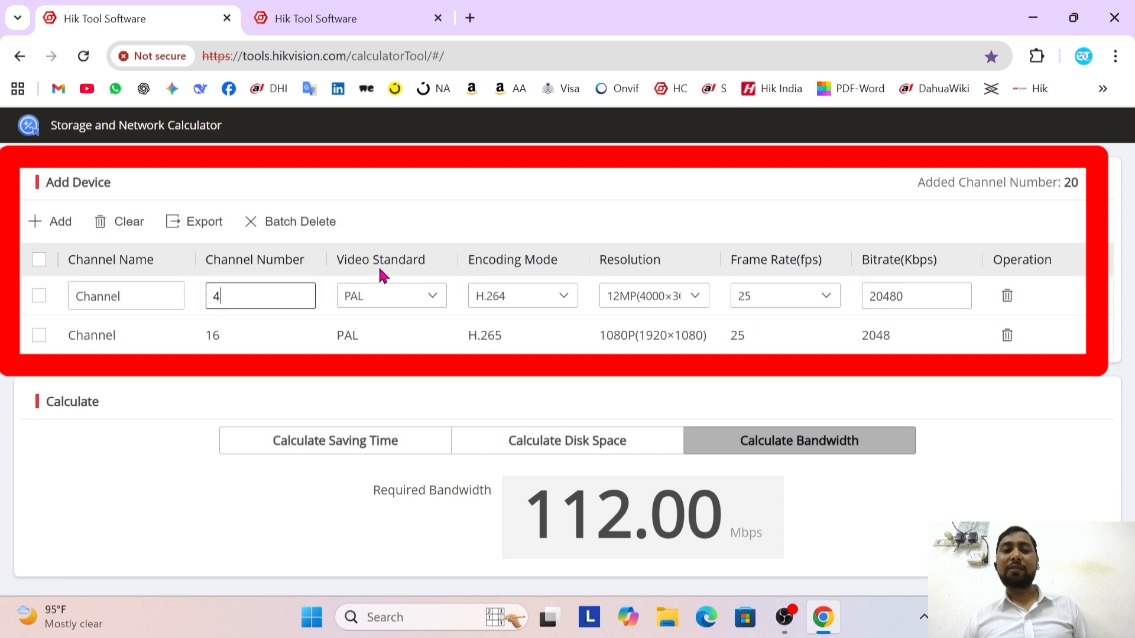
Set the 4-channel entry's encoding mode to H.265 and its resolution to 4MP(2560×1440)
{"action": "left_click", "coordinate": [554, 297]}
{"action": "left_click", "coordinate": [506, 383]}
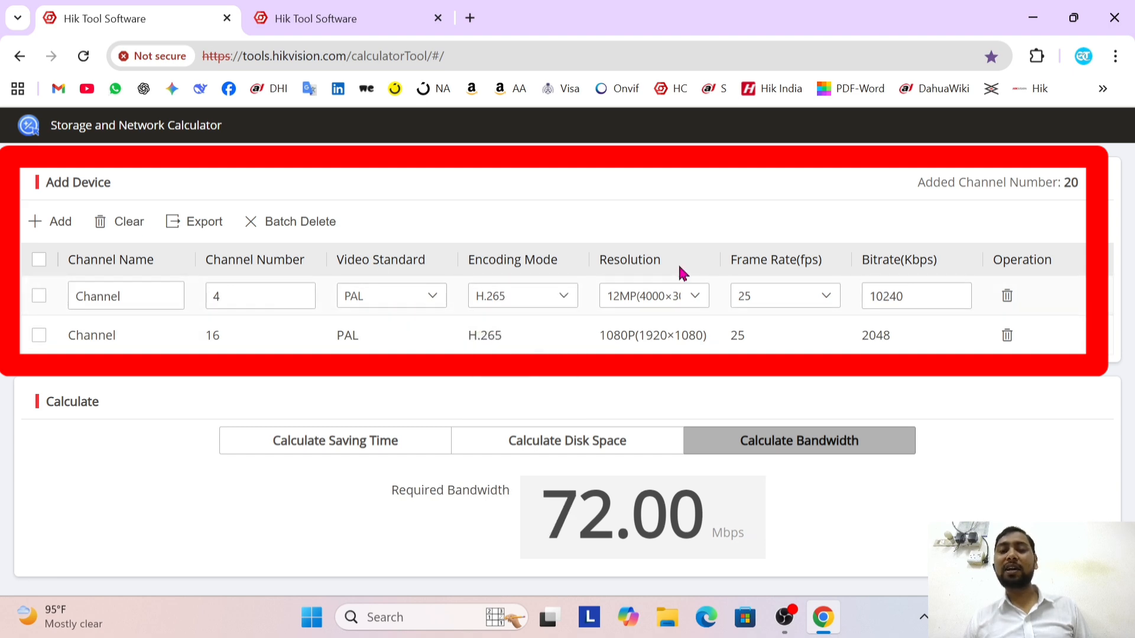
{"action": "left_click", "coordinate": [696, 297]}
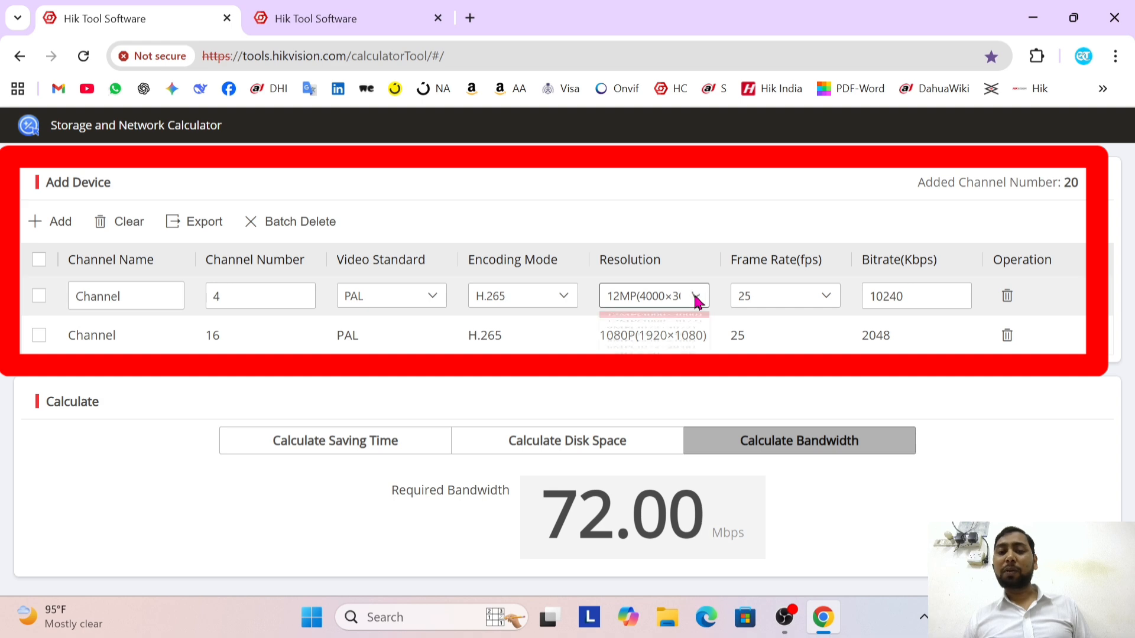
{"action": "scroll", "coordinate": [669, 394], "scroll_direction": "down", "scroll_amount": 5}
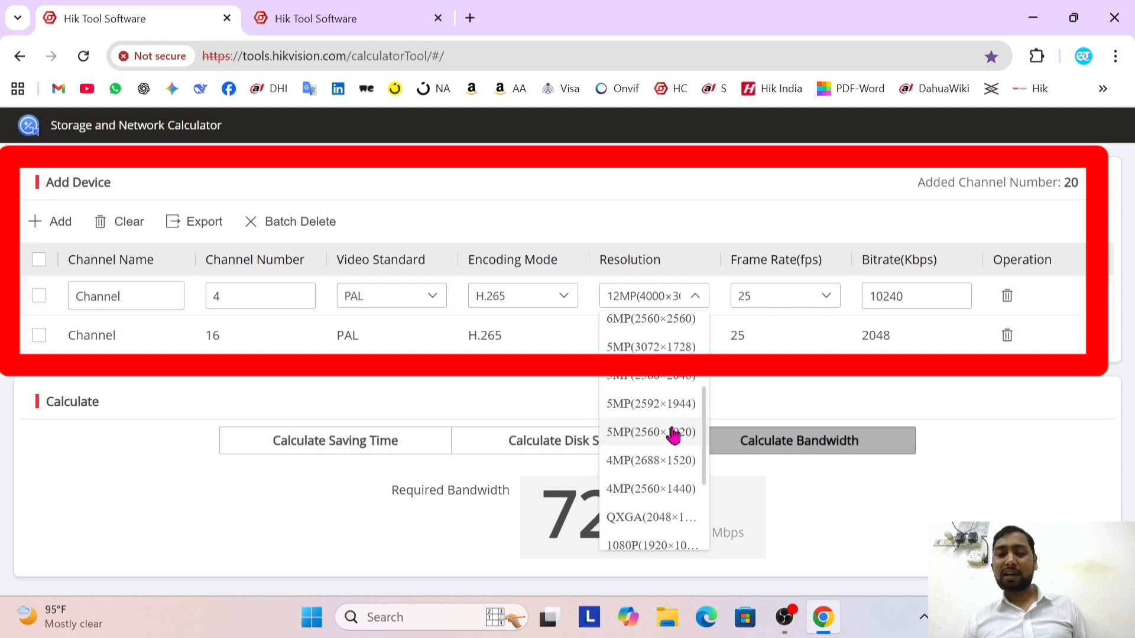
{"action": "left_click", "coordinate": [654, 489]}
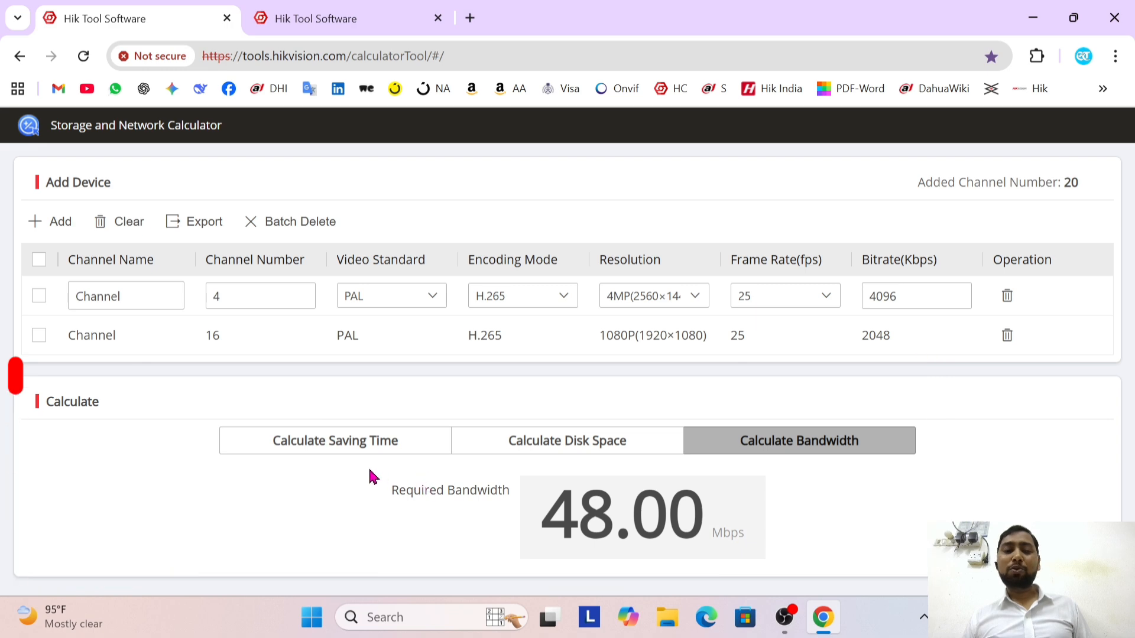
Review the saving time, required disk space and required bandwidth calculations for the added channels
{"action": "left_click", "coordinate": [345, 450]}
{"action": "scroll", "coordinate": [346, 453], "scroll_direction": "down", "scroll_amount": 2}
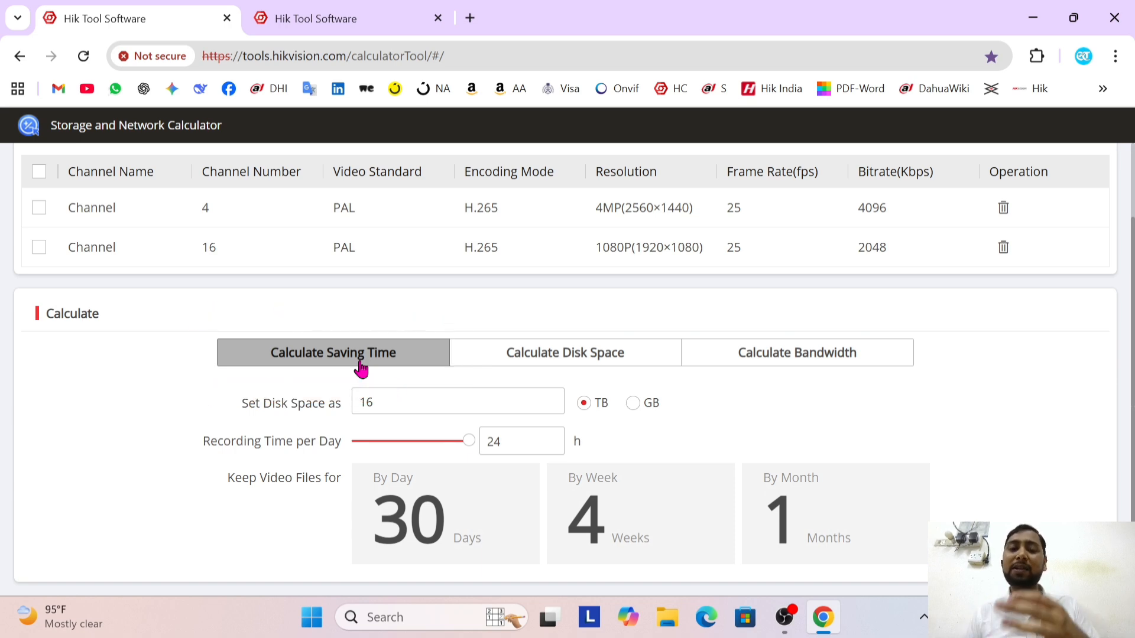
{"action": "left_click", "coordinate": [562, 353]}
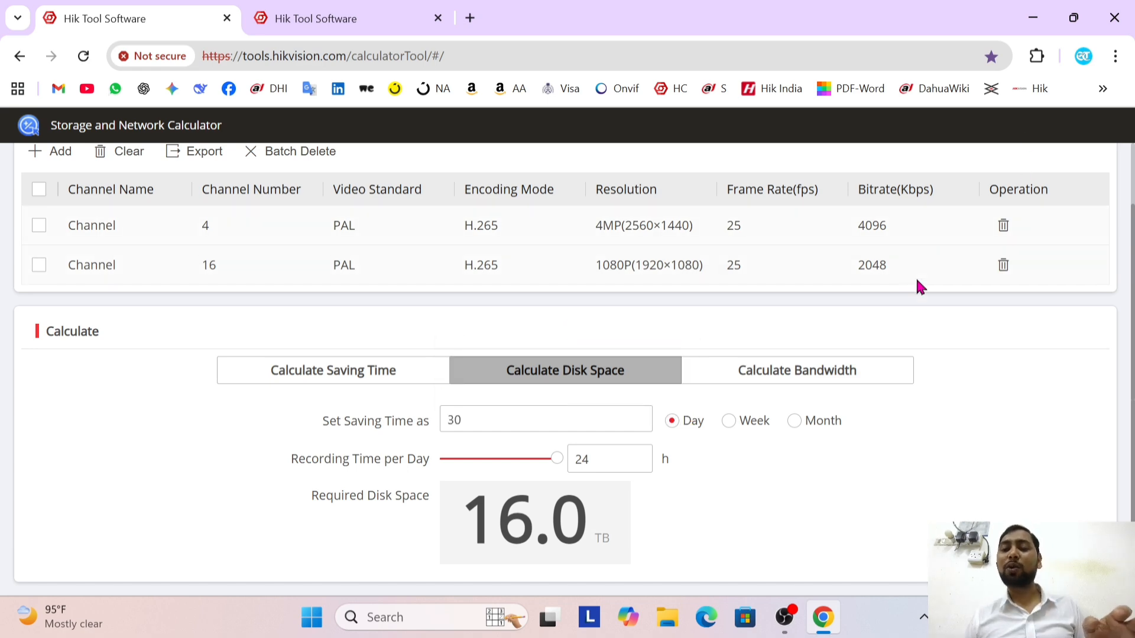
{"action": "left_click", "coordinate": [810, 378]}
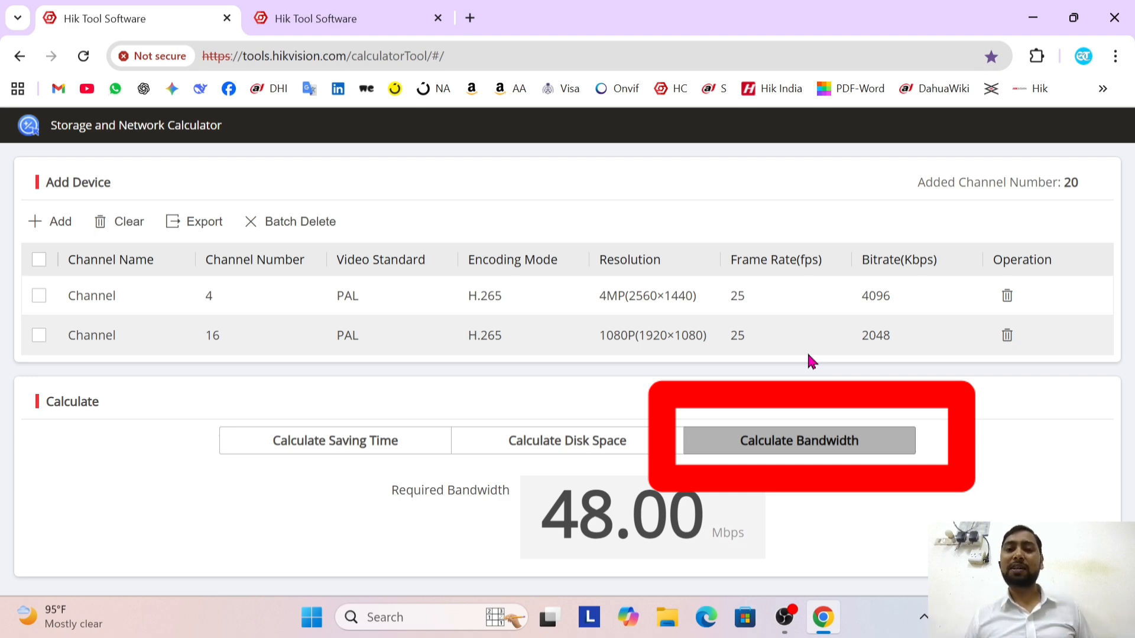
Return to the saving time calculation and set the disk space to 16 TB
{"action": "left_click", "coordinate": [353, 449]}
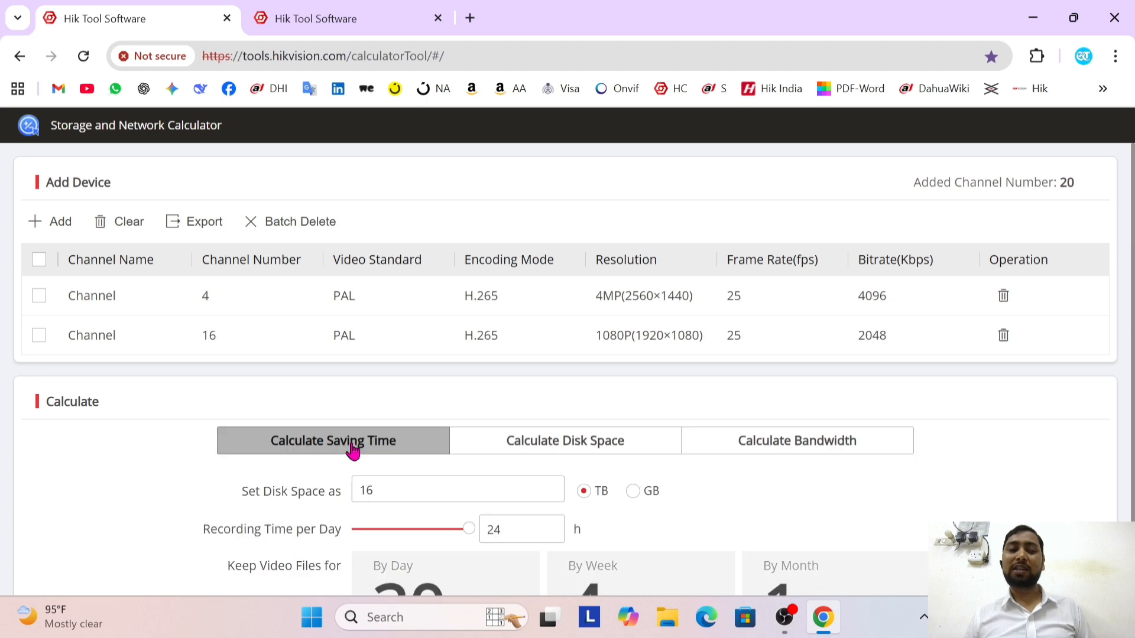
{"action": "scroll", "coordinate": [488, 423], "scroll_direction": "down", "scroll_amount": 1}
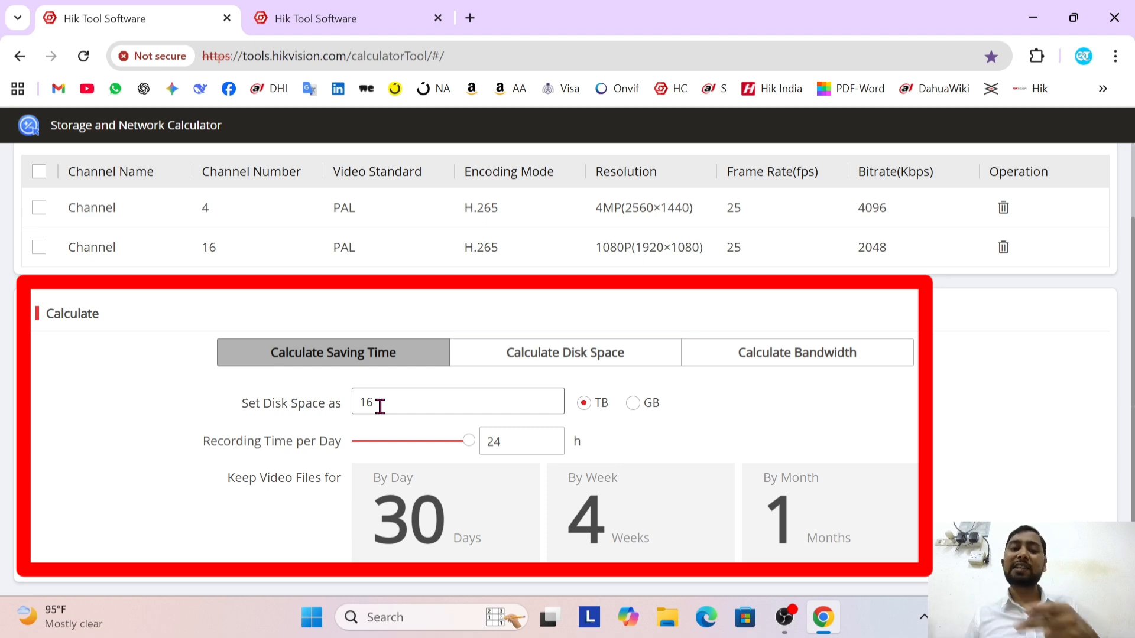
{"action": "left_click_drag", "start_coordinate": [387, 400], "coordinate": [356, 402]}
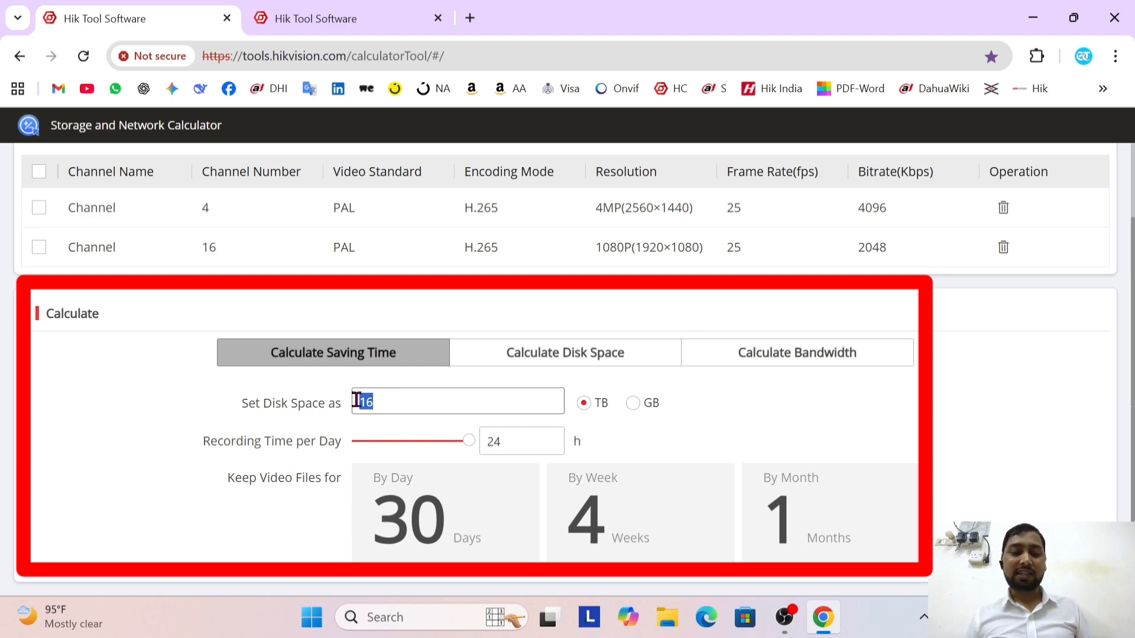
{"action": "type", "text": "16"}
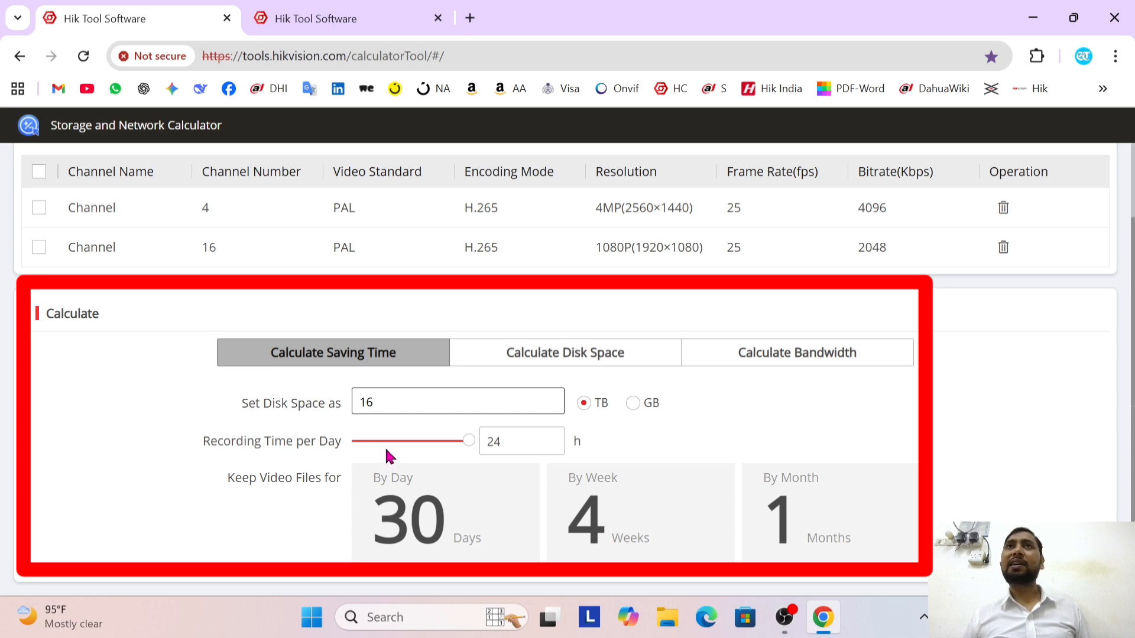
Set the recording time per day to 12 hours in the saving time calculation
{"action": "mouse_move", "coordinate": [463, 441]}
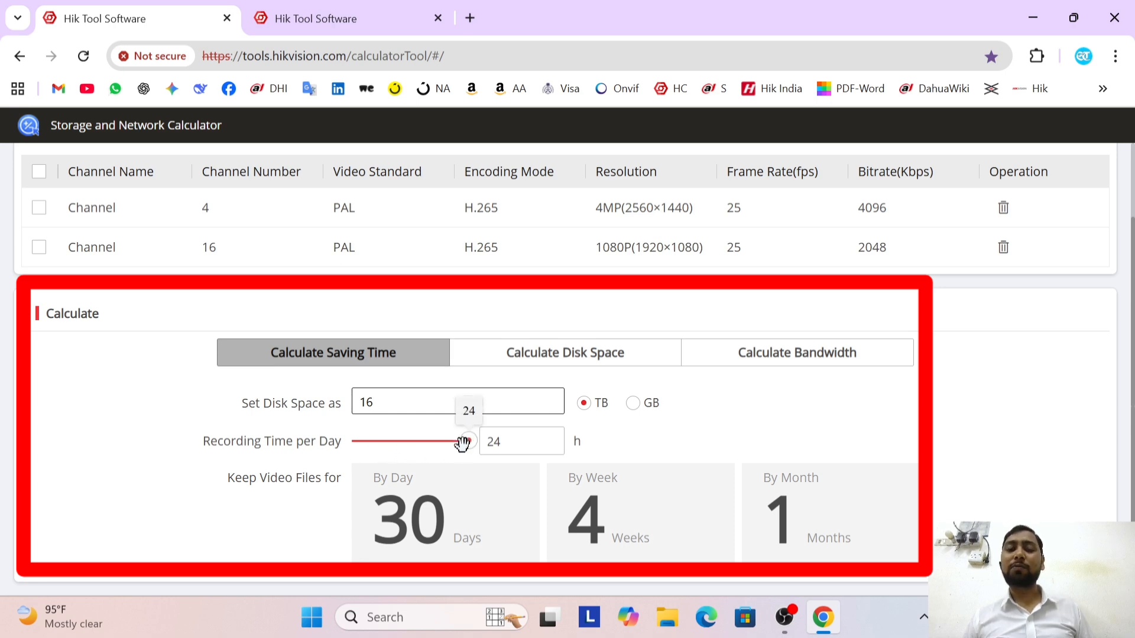
{"action": "double_click", "coordinate": [503, 444]}
{"action": "type", "text": "12"}
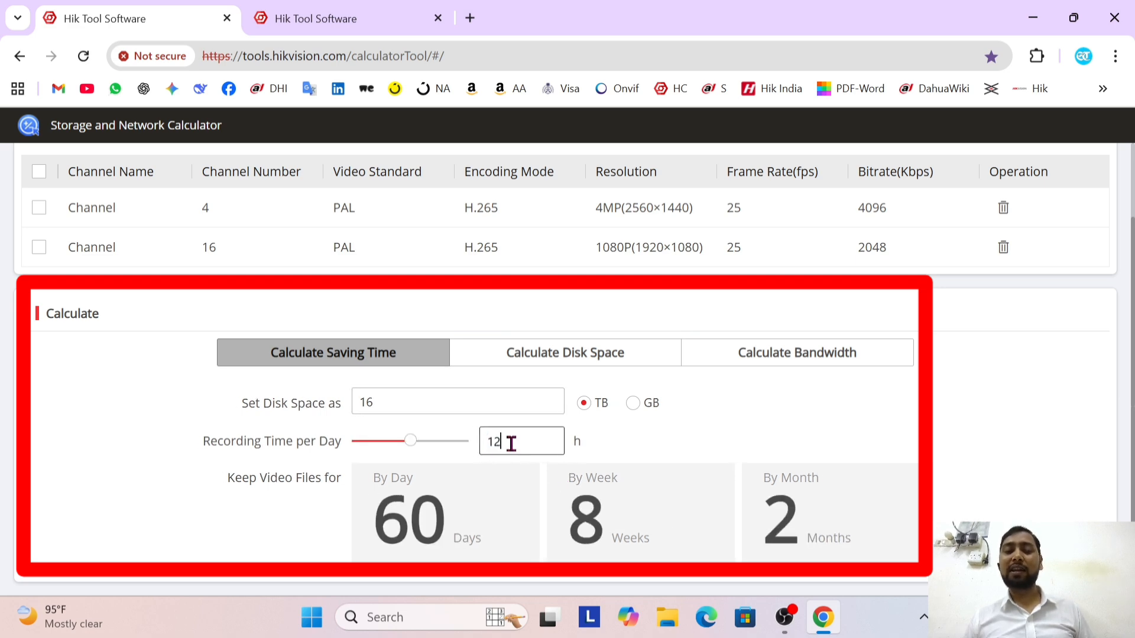
Set the saving time calculation's recording time per day to 24 hours, try 12 hours for comparison, and return it to 24 hours
{"action": "left_click_drag", "start_coordinate": [511, 443], "coordinate": [486, 451]}
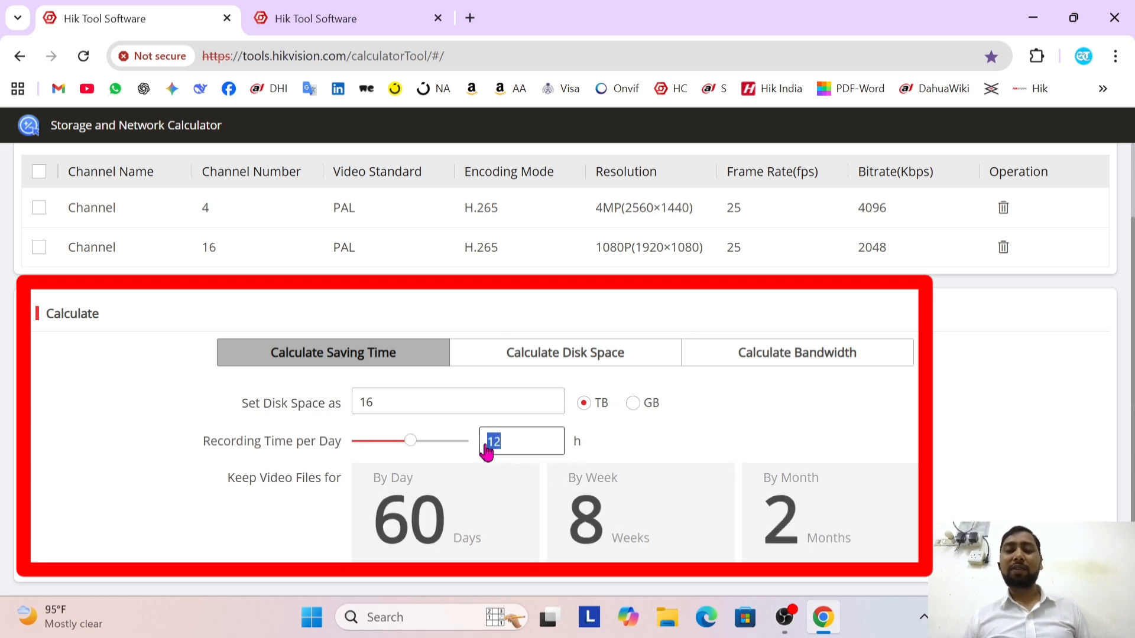
{"action": "type", "text": "24"}
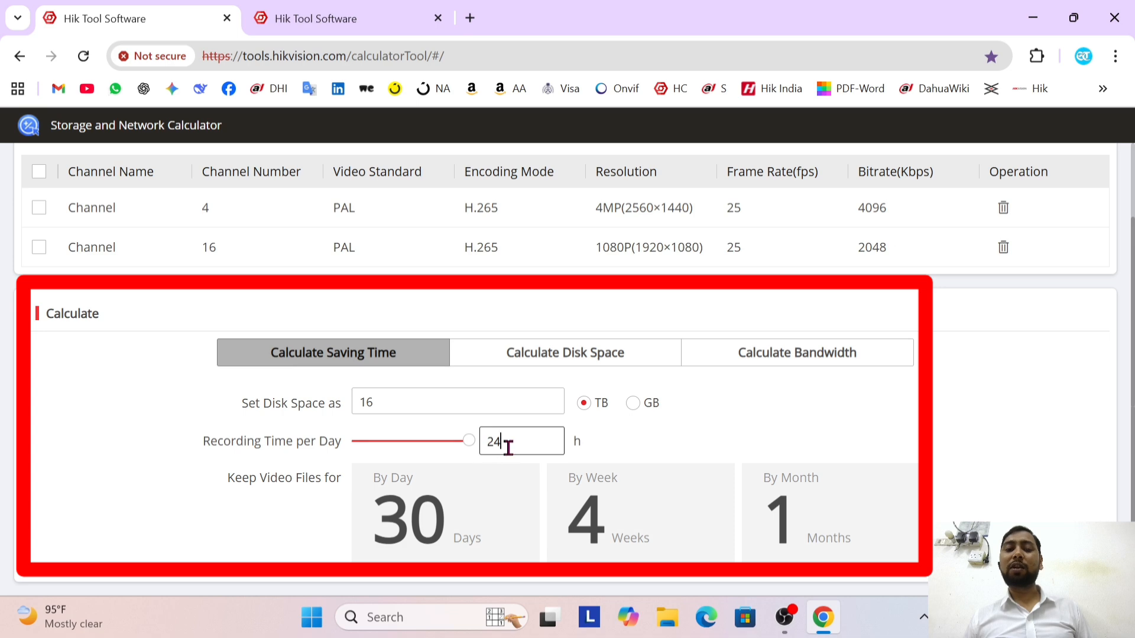
{"action": "type", "text": "12"}
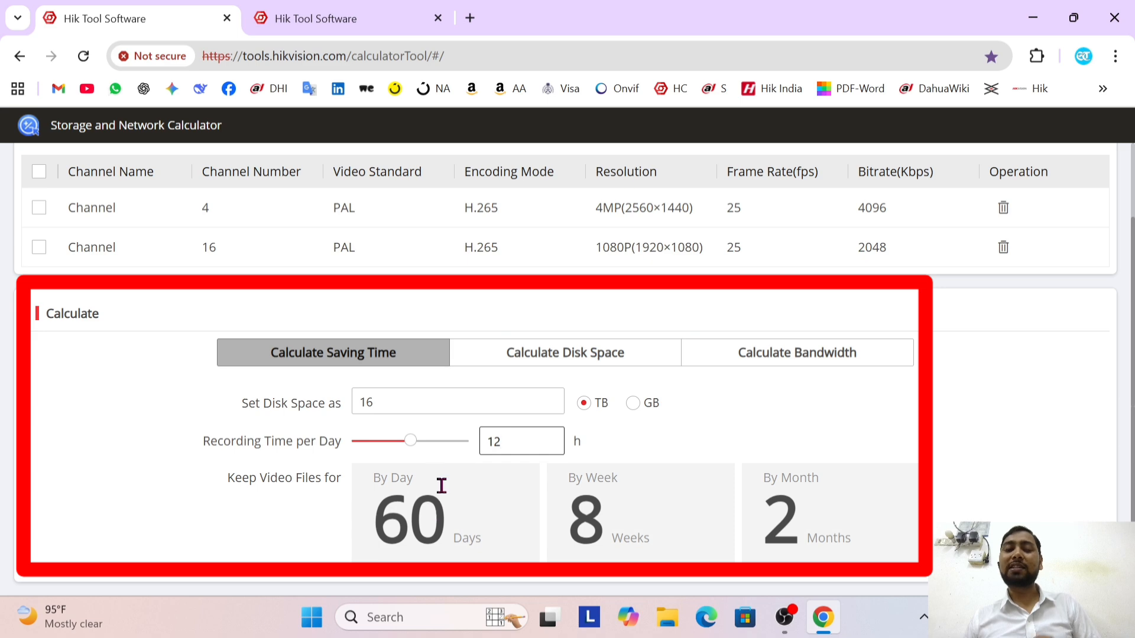
{"action": "left_click_drag", "start_coordinate": [407, 444], "coordinate": [445, 450]}
{"action": "type", "text": "24"}
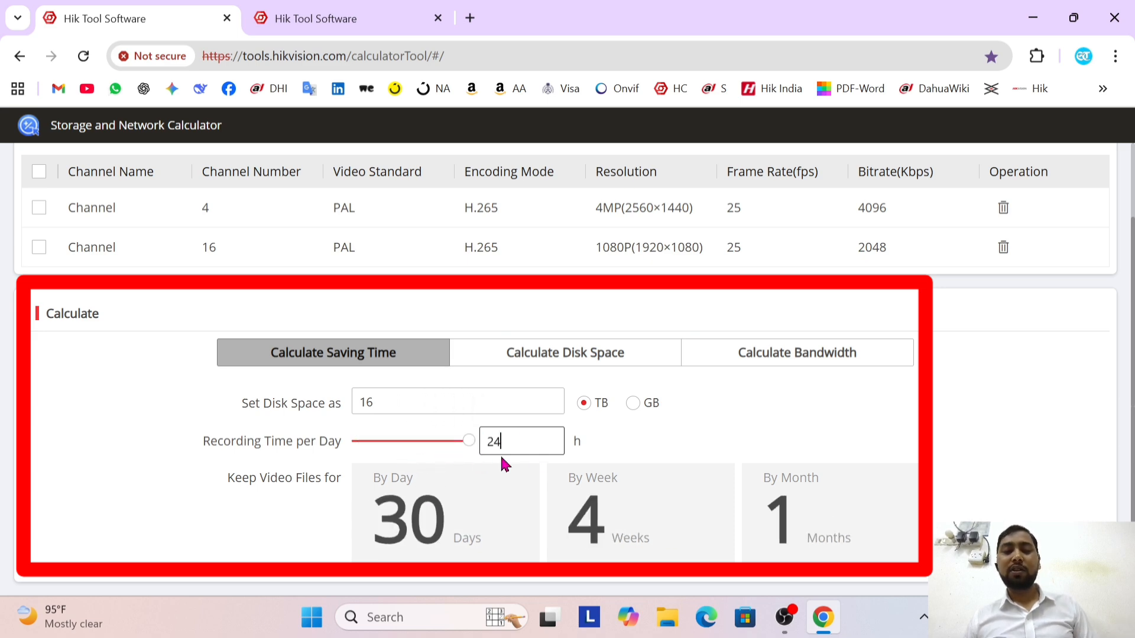
{"action": "left_click", "coordinate": [677, 393]}
Calculate the required disk space for a saving time of 30 days with 24 hours of recording per day
{"action": "left_click", "coordinate": [577, 357]}
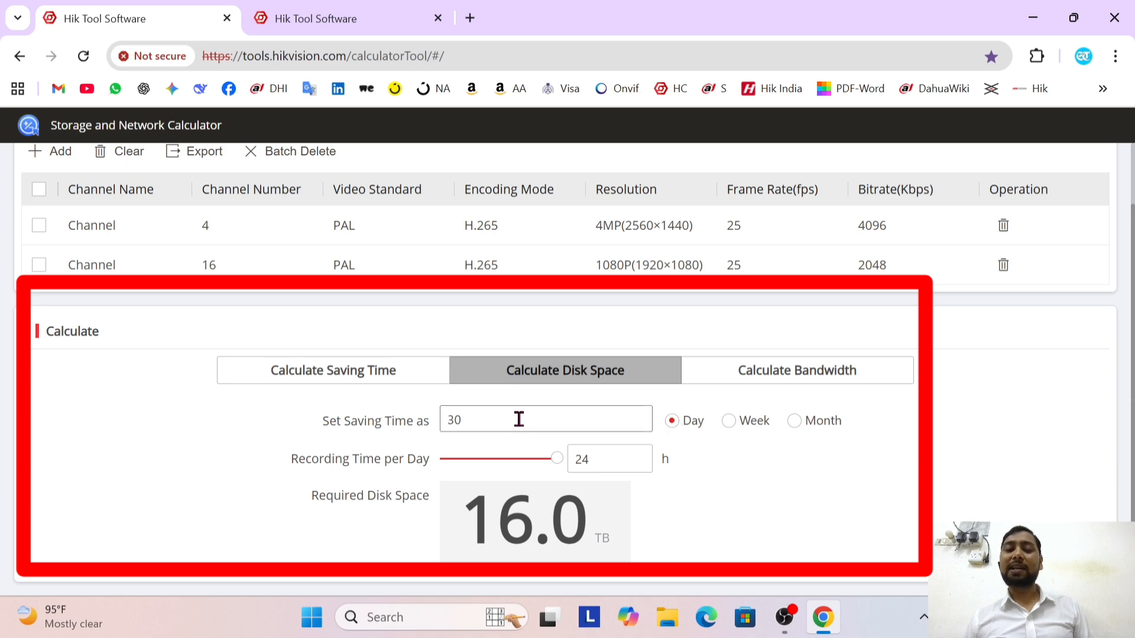
{"action": "left_click_drag", "start_coordinate": [519, 419], "coordinate": [442, 423]}
{"action": "type", "text": "30"}
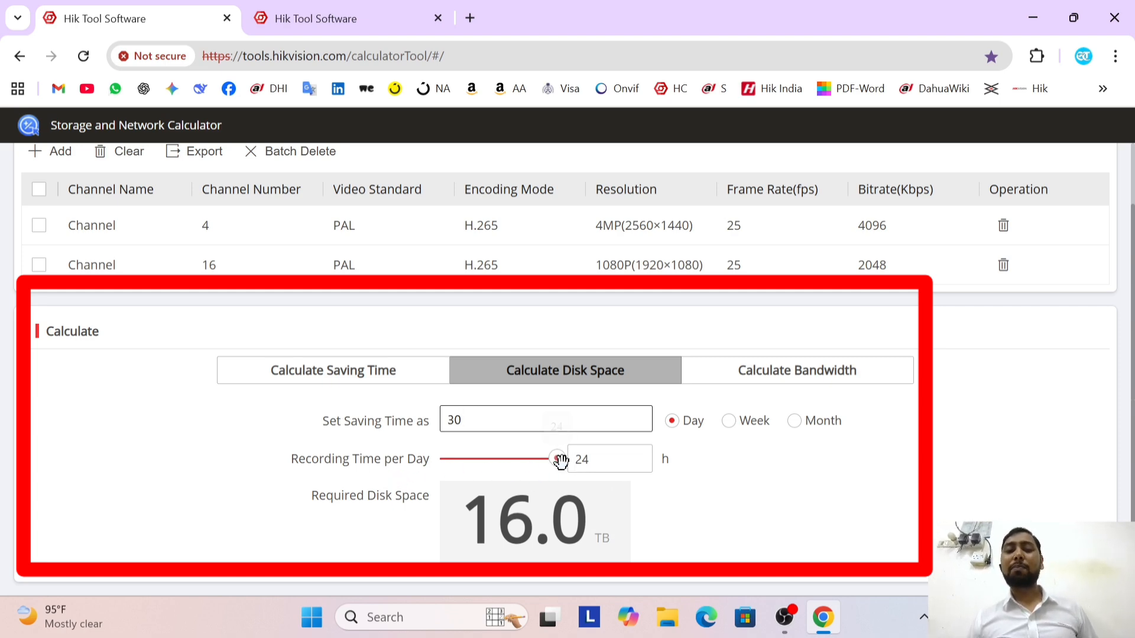
{"action": "left_click_drag", "start_coordinate": [555, 459], "coordinate": [613, 471]}
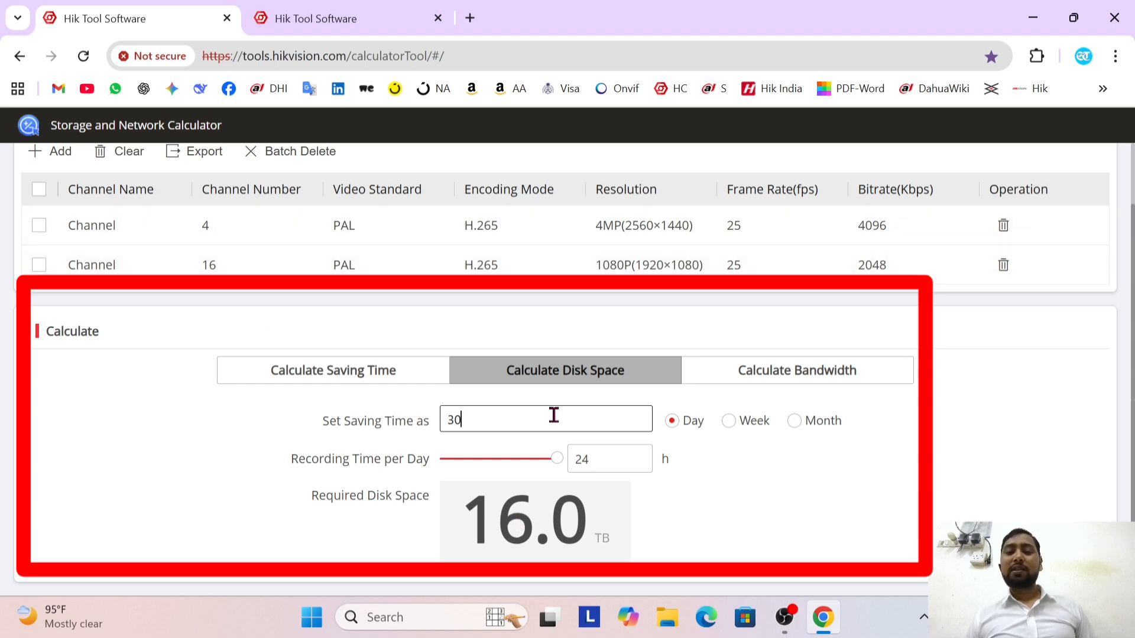
Compare the saving time and required disk space calculations again, and view the required bandwidth for all channels
{"action": "left_click", "coordinate": [352, 375]}
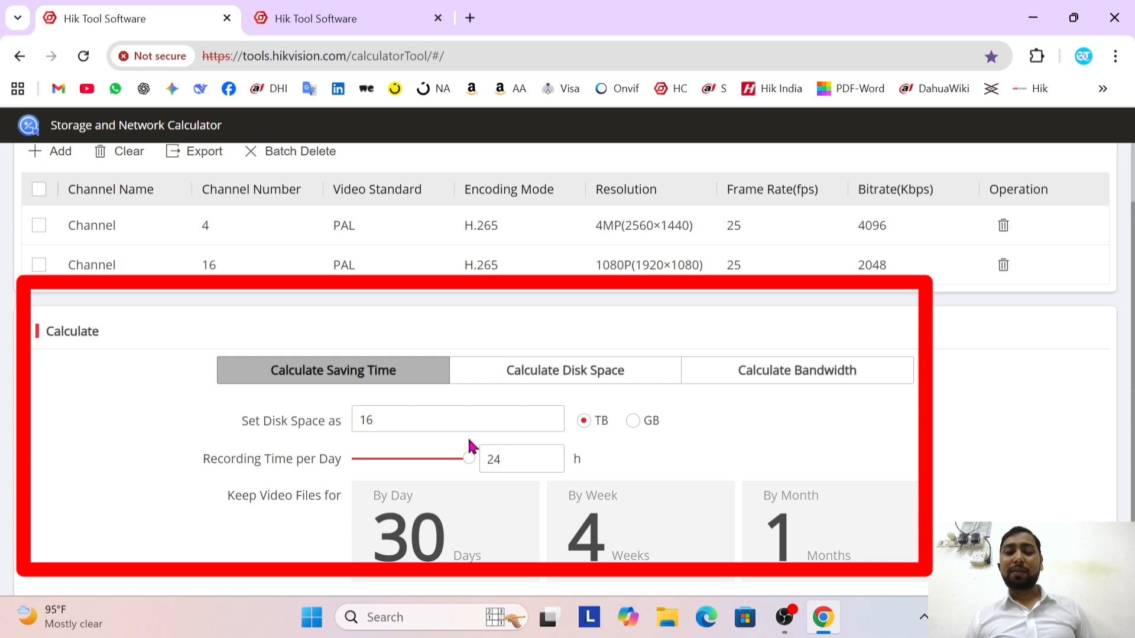
{"action": "left_click", "coordinate": [381, 420]}
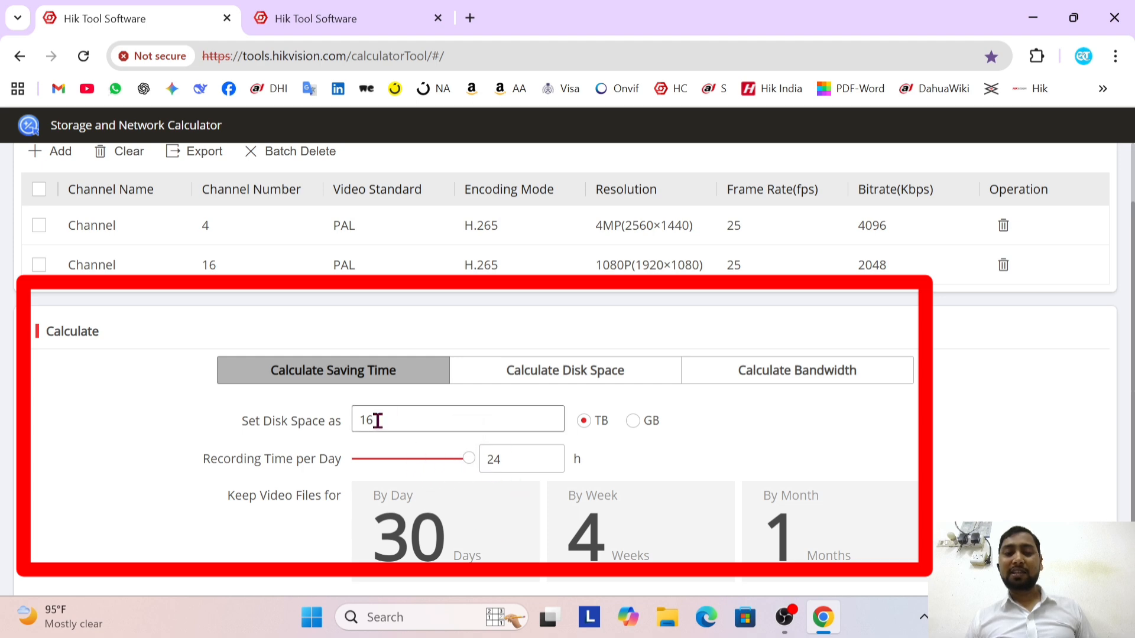
{"action": "left_click", "coordinate": [547, 378]}
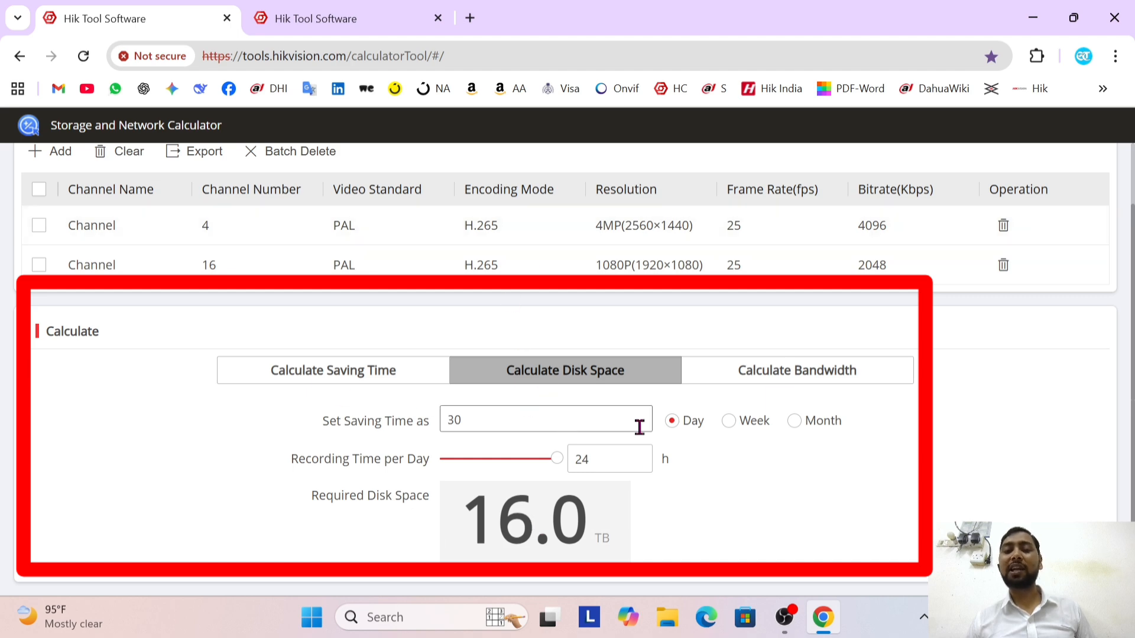
{"action": "left_click", "coordinate": [779, 374]}
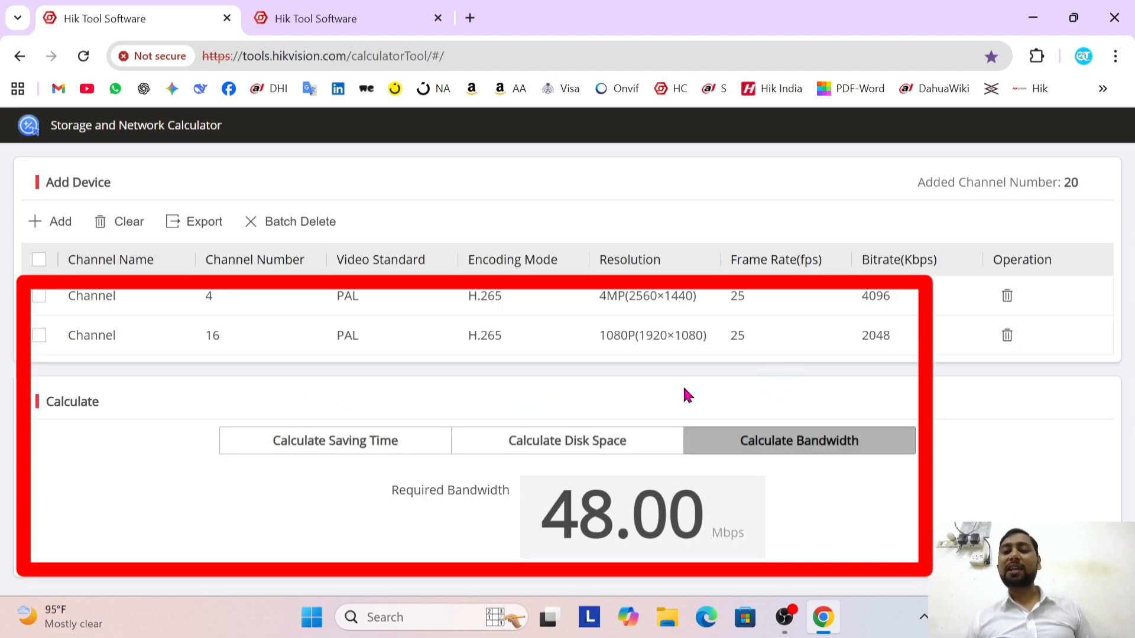